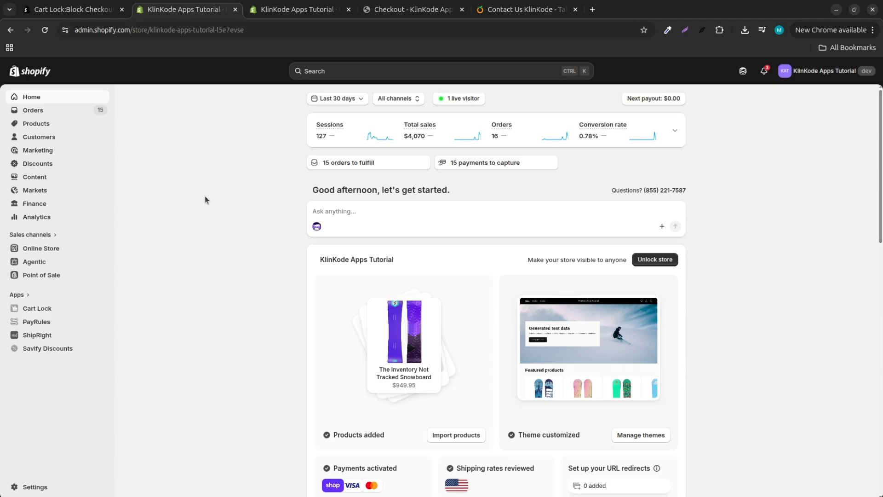
- Open the Cart Lock app from the Gift Card product page and start creating a new rule
left_click(294, 12)
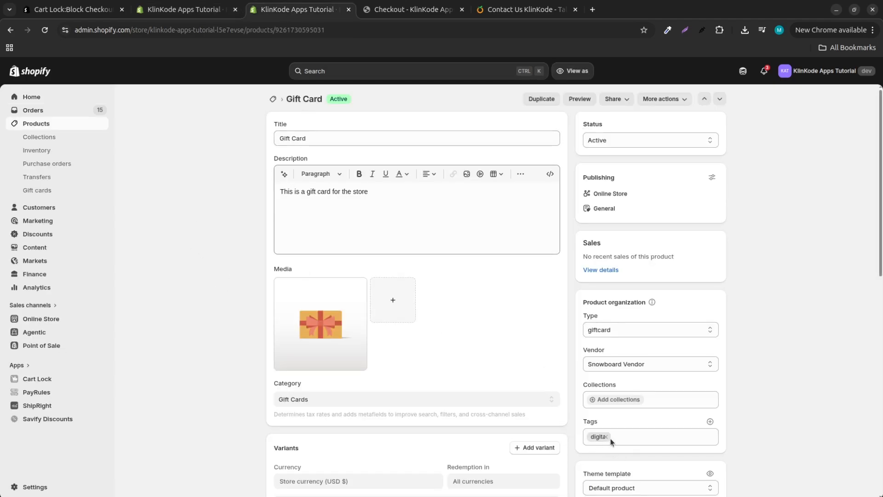
left_click(69, 382)
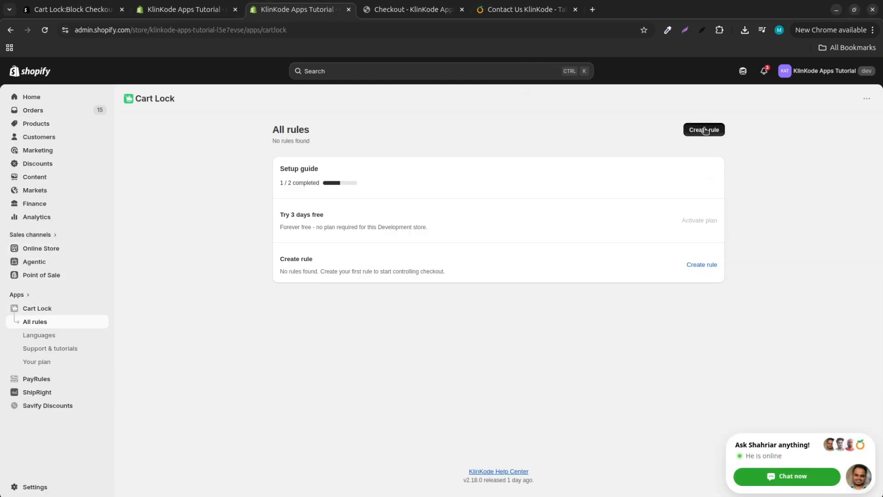
left_click(704, 130)
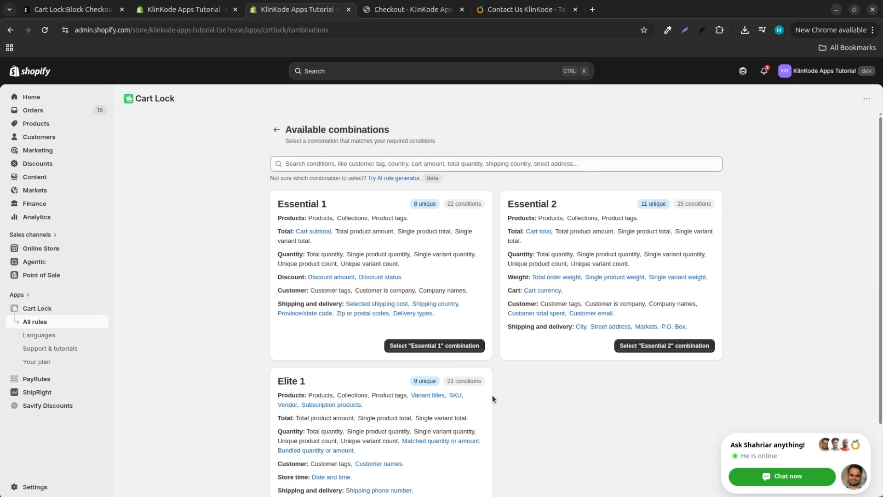
left_click(355, 164)
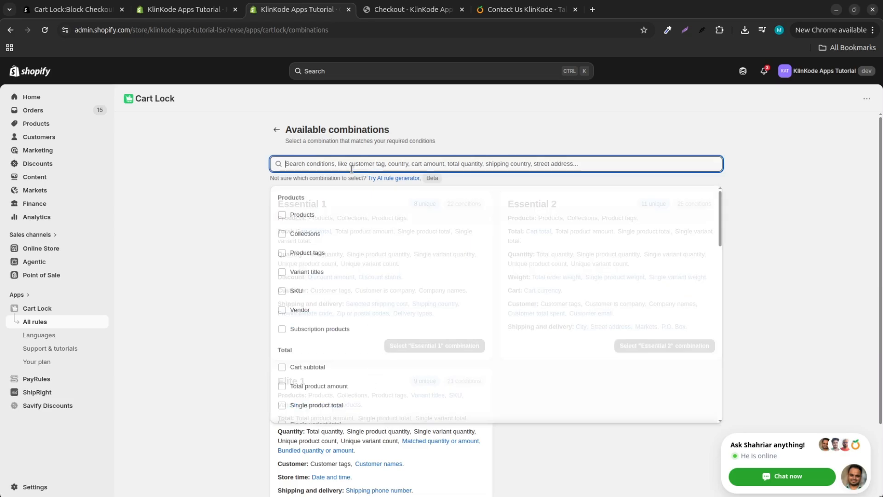
scroll(344, 313, "down", 5)
scroll(343, 319, "up", 6)
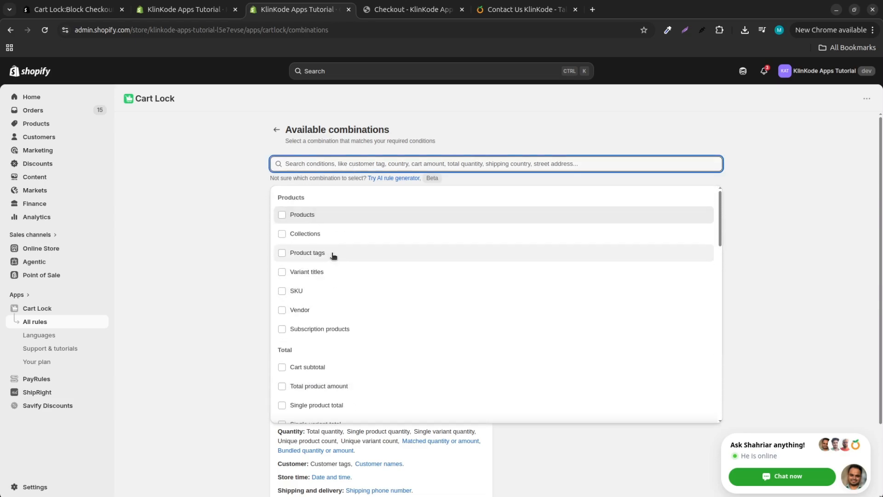
left_click(253, 228)
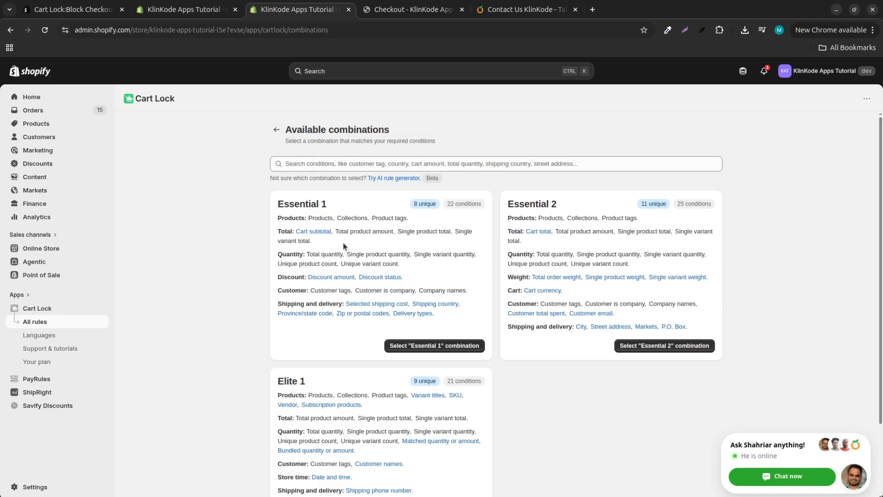
left_click(336, 167)
type("Ma")
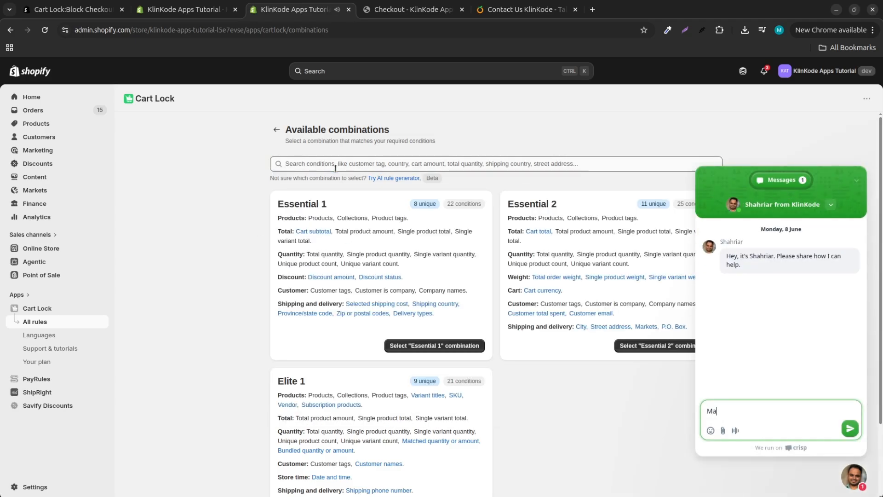
key("BackSpace")
key("BackSpace")
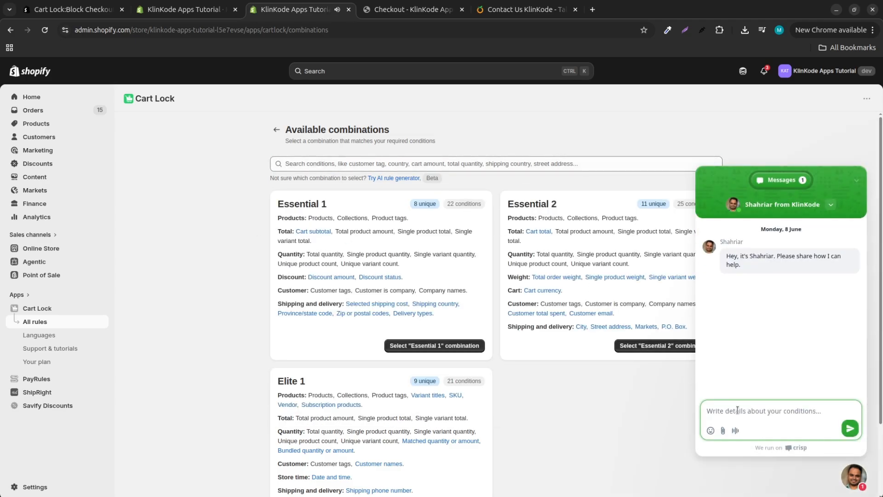
- Search the conditions for "matc", choose Matched quantity or amount, and select the Elite 1 combination
left_click(345, 169)
type("ma")
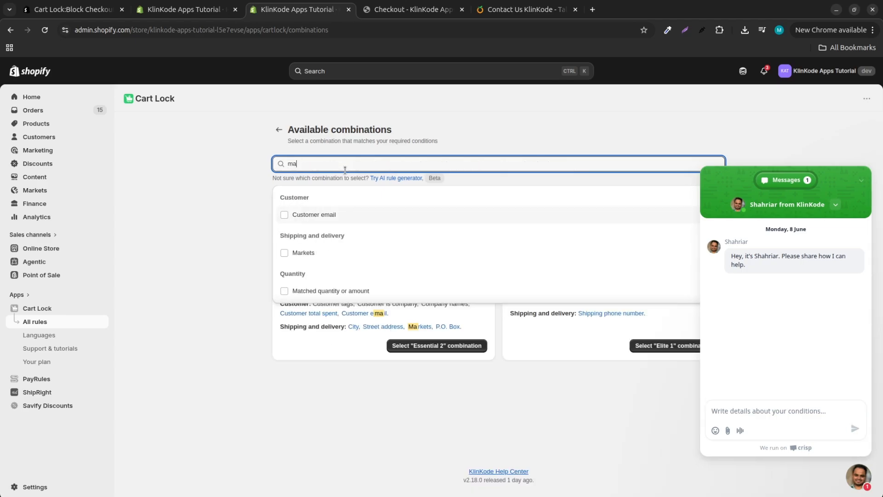
type("tc")
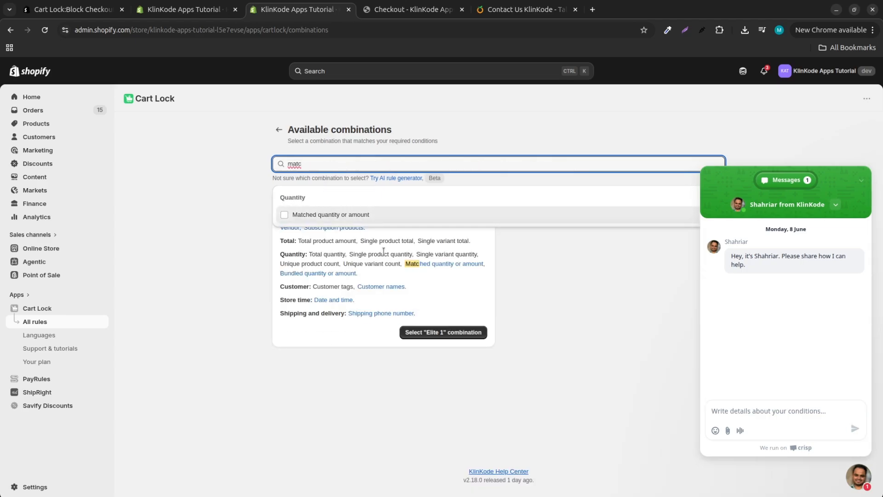
left_click(352, 216)
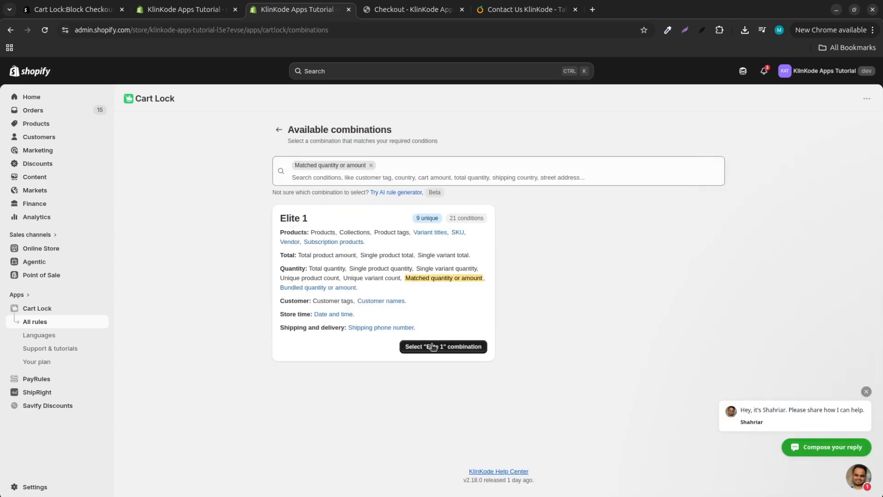
left_click(449, 346)
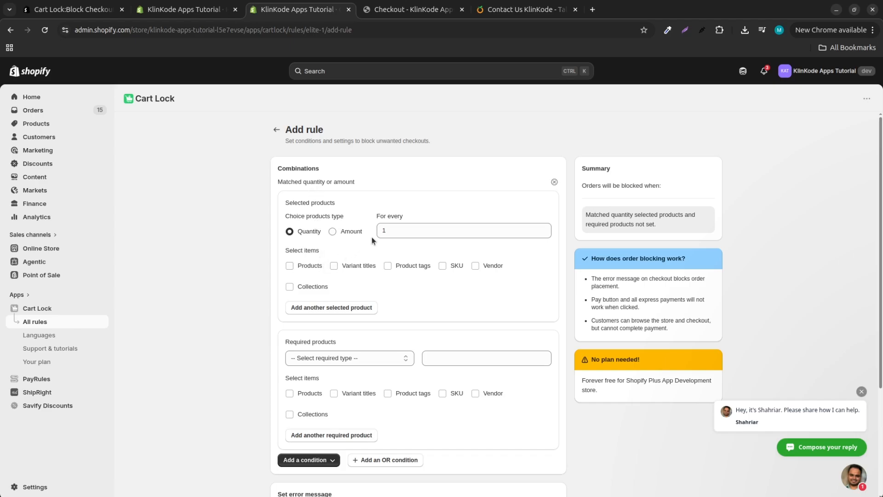
left_click(351, 231)
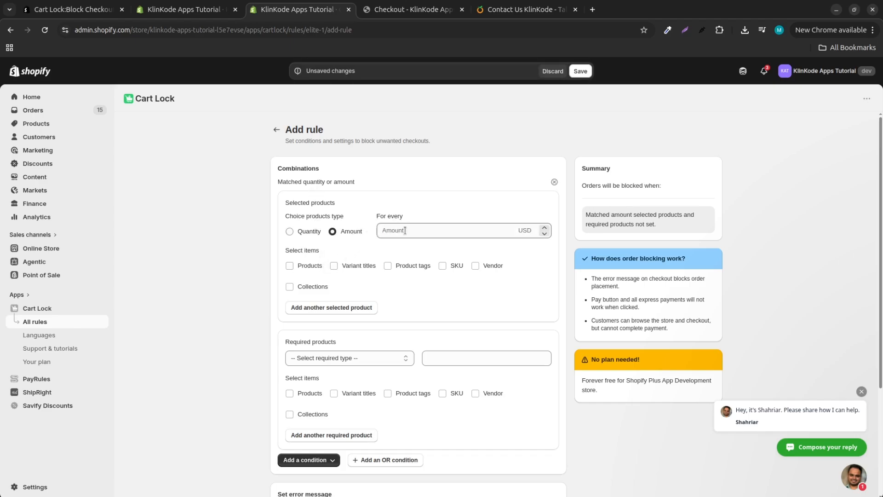
left_click(299, 233)
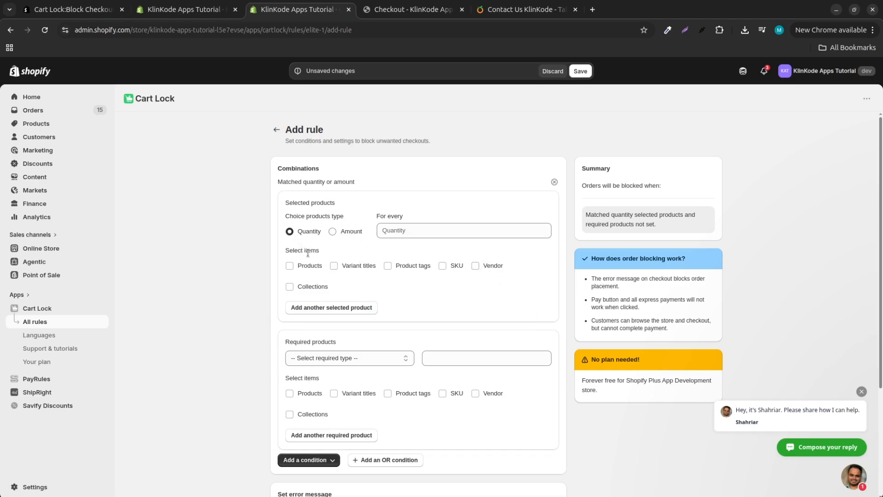
left_click(359, 232)
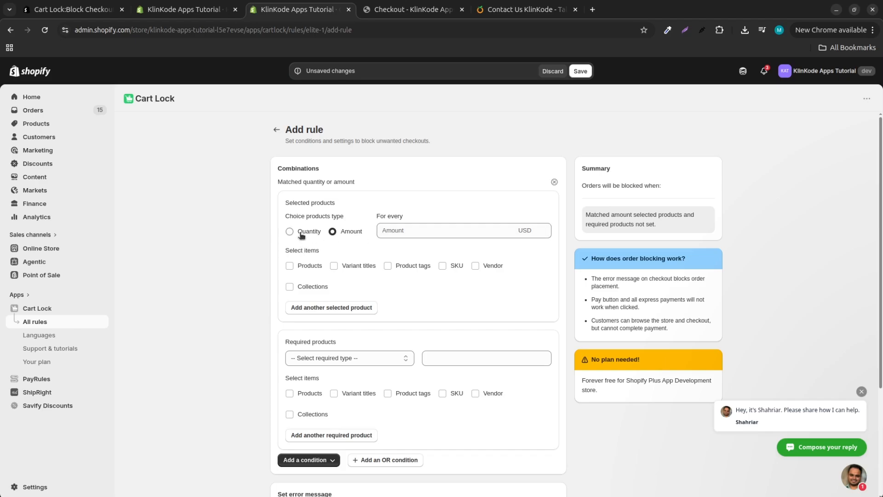
left_click(402, 232)
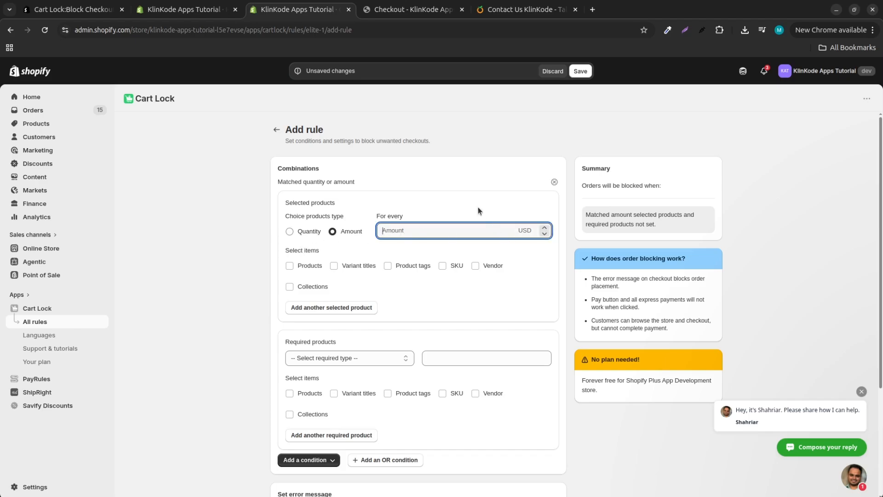
- Set the selected products' type to Quantity, for every 1
left_click(304, 232)
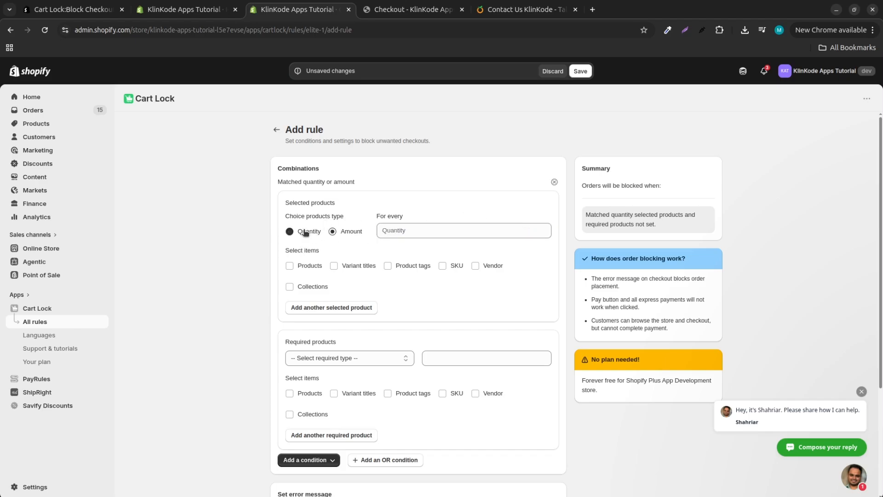
left_click(405, 230)
type("1")
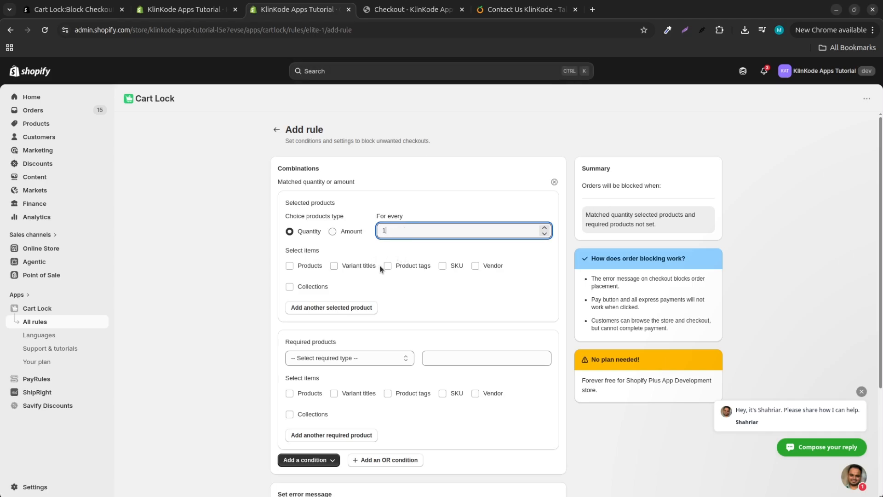
- Match the selected products by product tags, including the tag digital
left_click(388, 266)
left_click(404, 322)
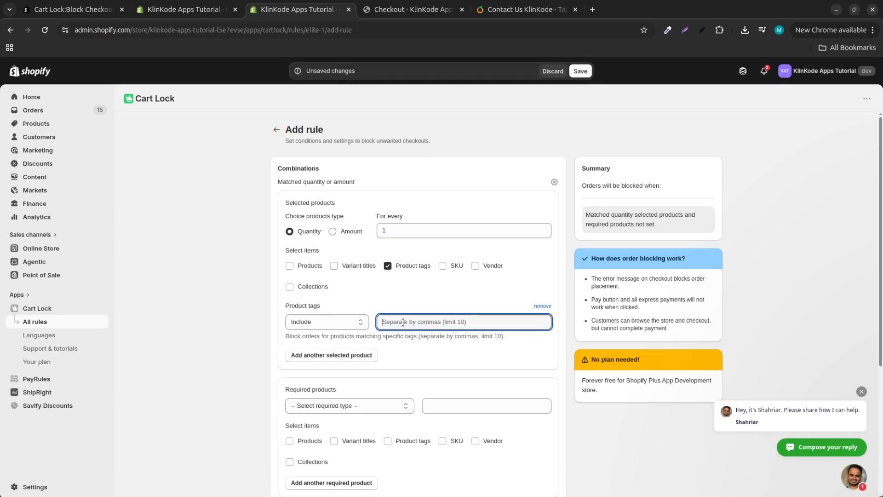
type("digital")
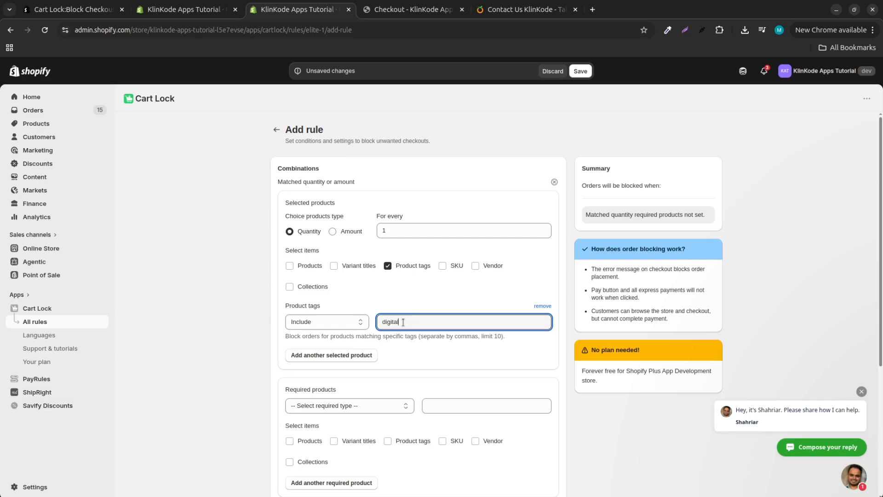
left_click(194, 295)
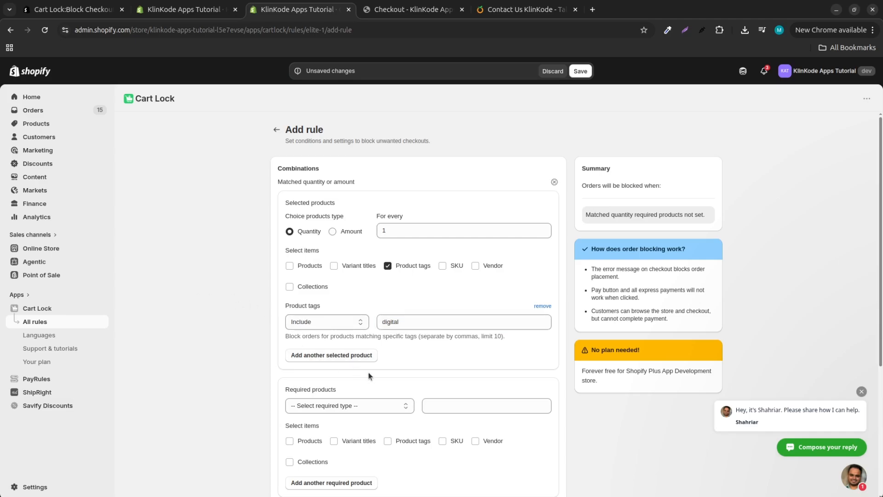
- Add a second selected-products group and remove it again
left_click(351, 356)
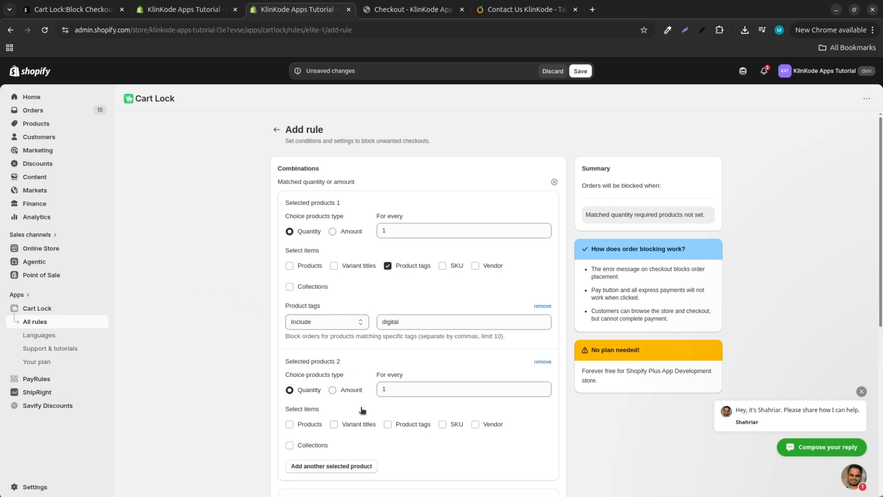
left_click(543, 362)
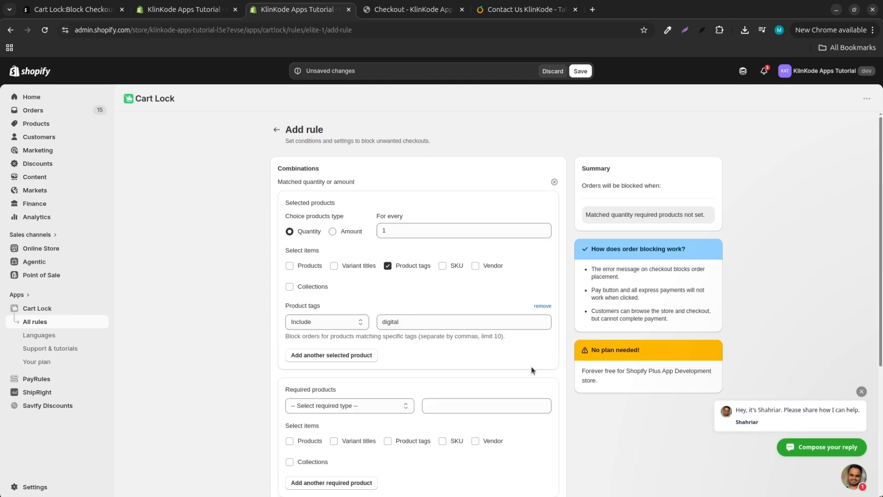
scroll(474, 354, "down", 3)
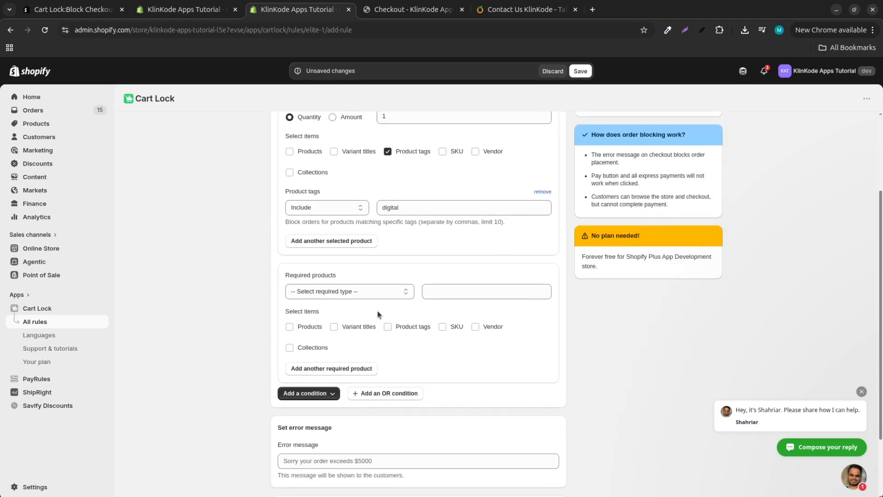
scroll(377, 311, "down", 2)
left_click(360, 235)
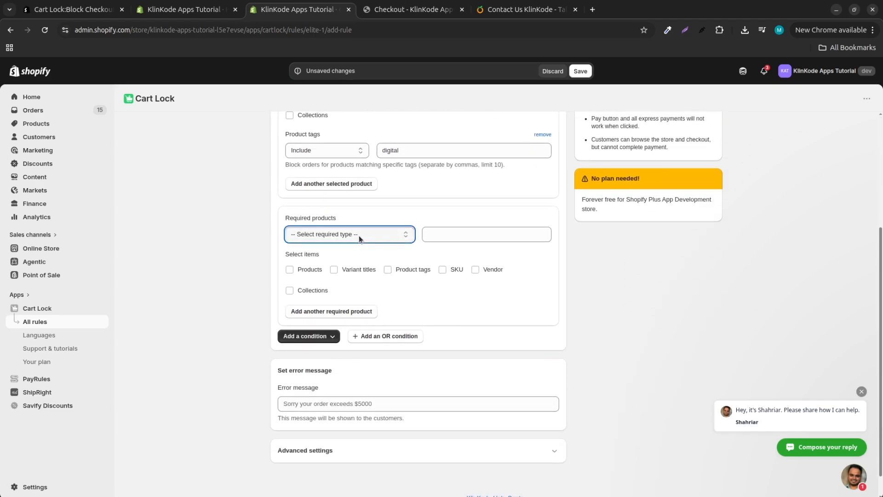
left_click(367, 256)
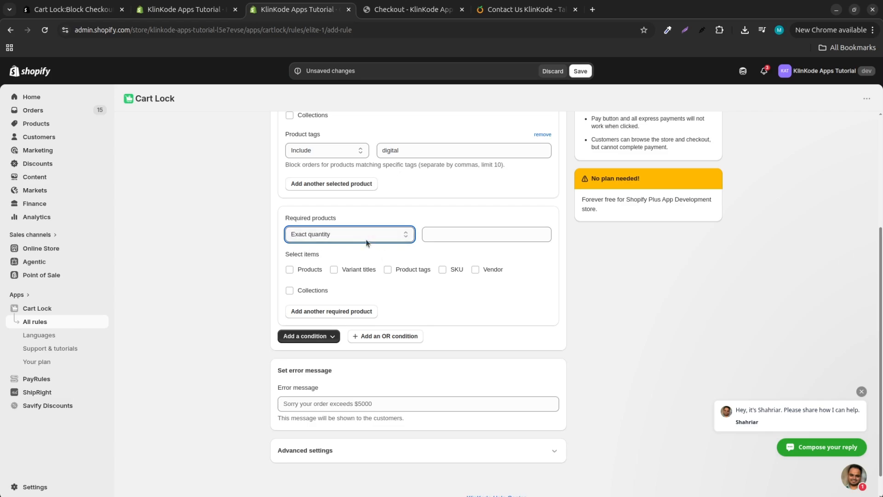
left_click(363, 236)
left_click(368, 263)
left_click(387, 234)
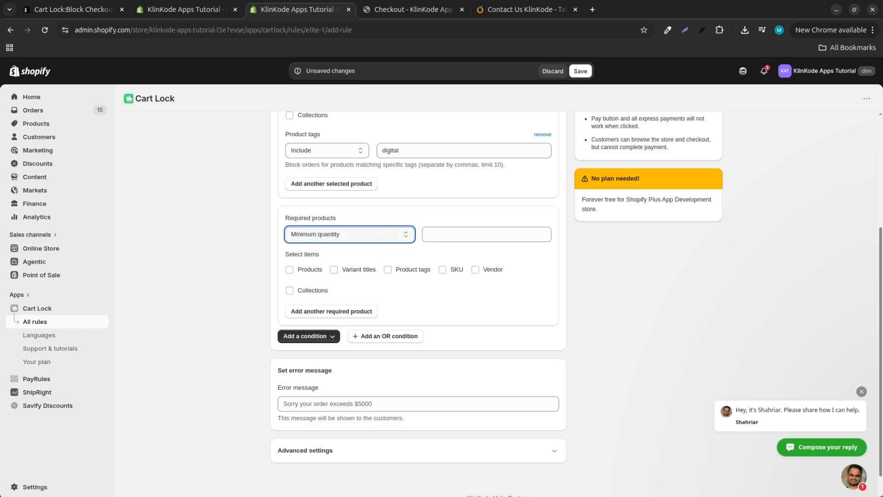
left_click(377, 272)
left_click(375, 237)
left_click(371, 279)
- Set the required products' type to Minimum quantity with a value of 1
left_click(379, 236)
left_click(368, 264)
left_click(465, 232)
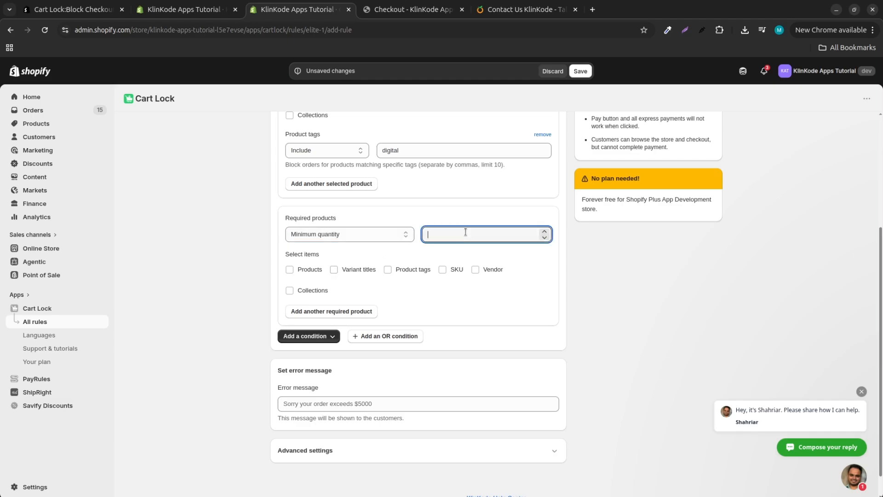
type("1")
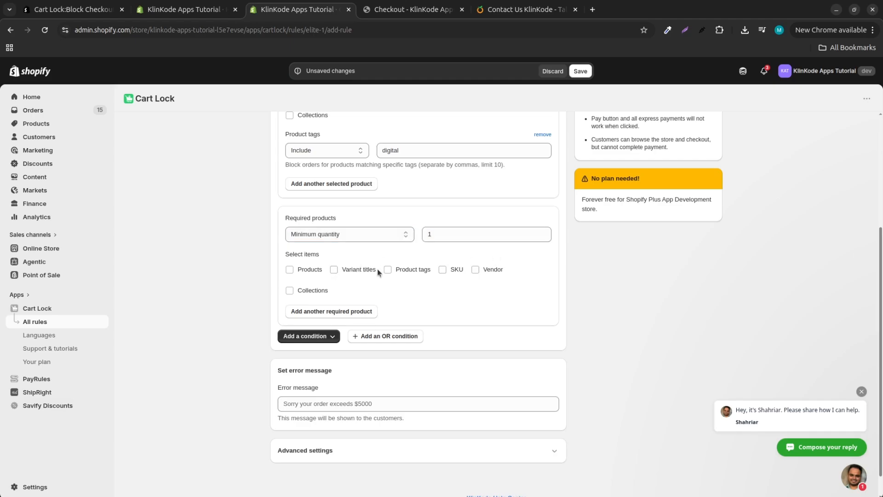
- Match the required products by product tags, excluding the tag digital
left_click(389, 269)
left_click(350, 327)
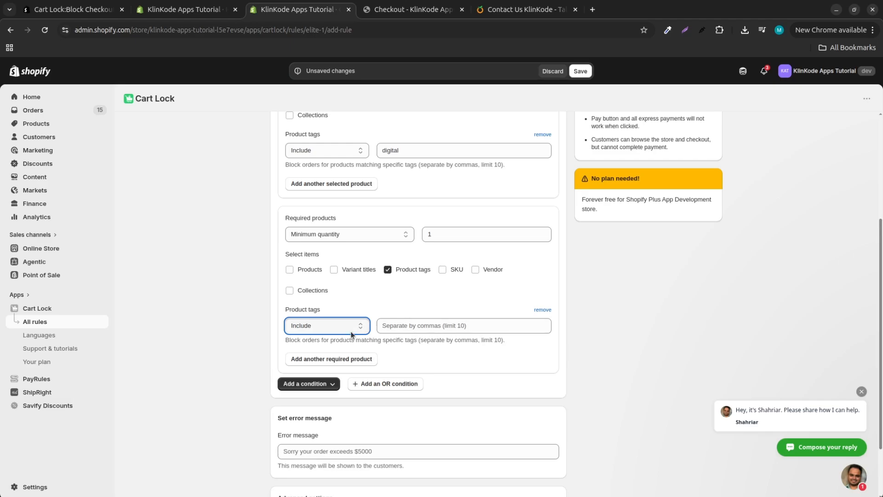
left_click(352, 343)
left_click(390, 325)
type("di")
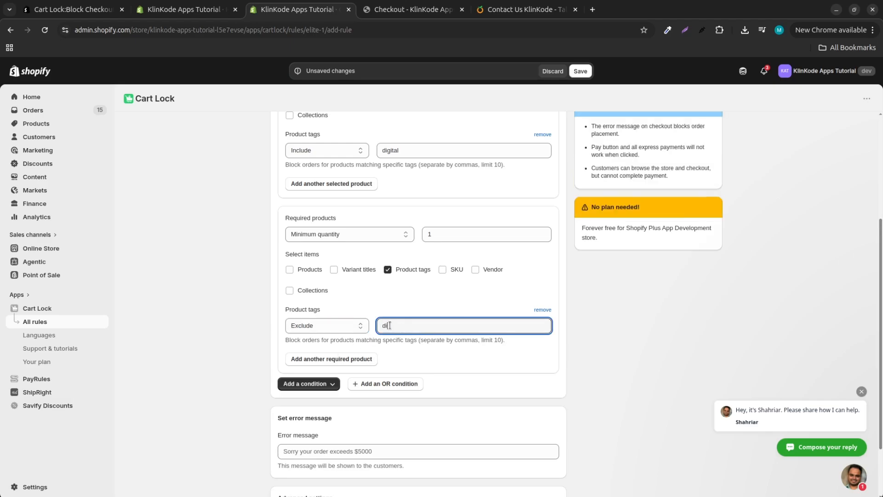
type("gital")
left_click(321, 359)
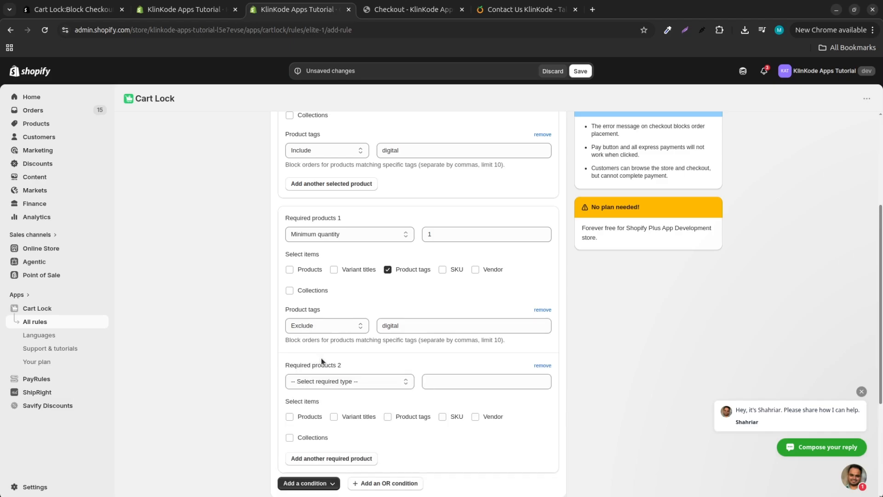
scroll(395, 432, "down", 2)
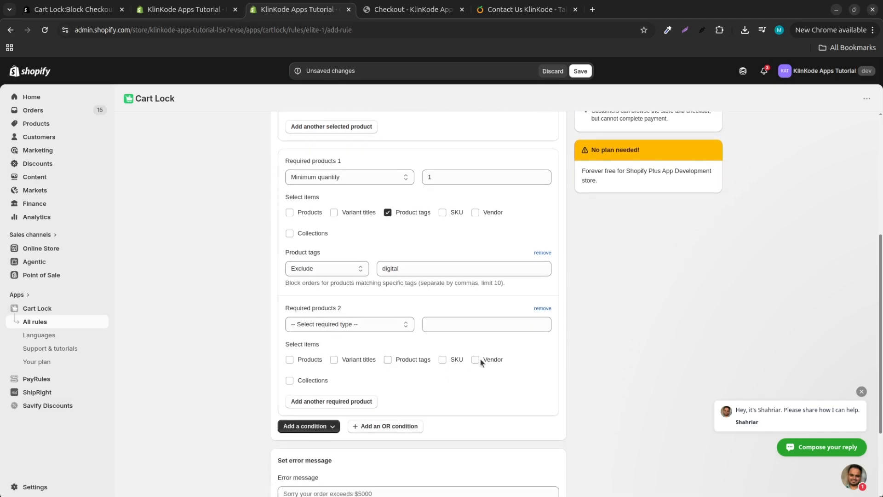
left_click(543, 308)
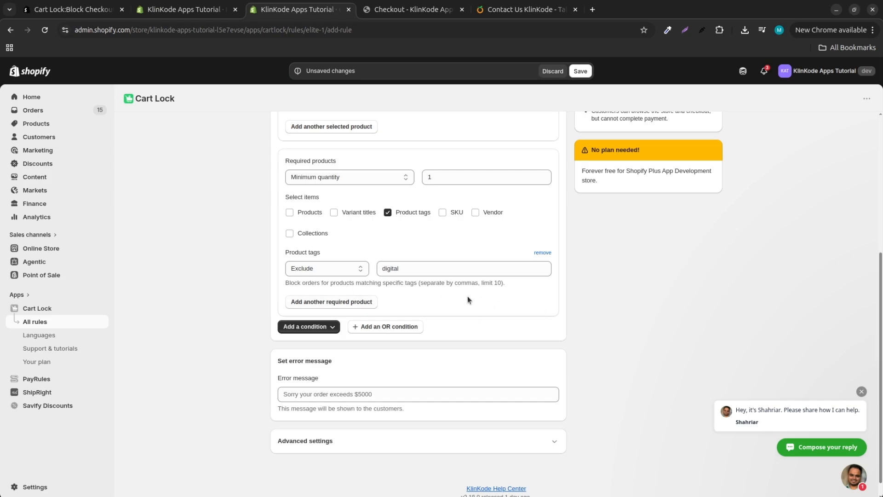
scroll(467, 296, "up", 3)
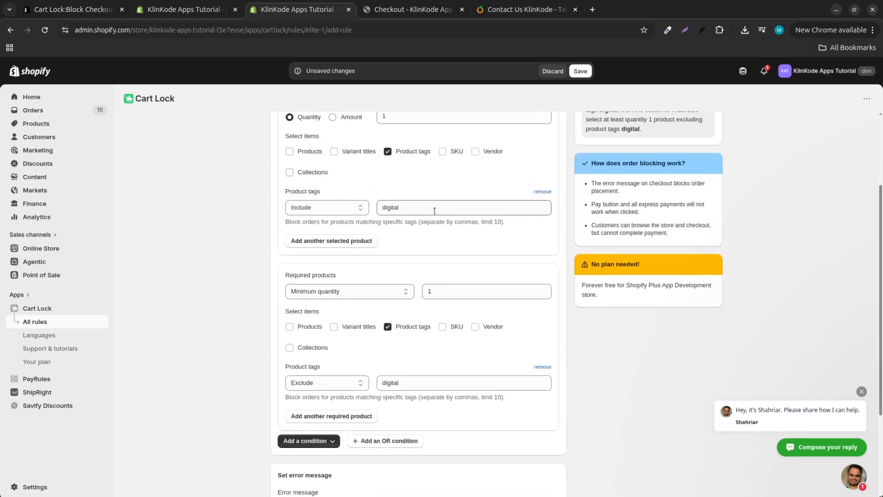
- Review the rule's selected and required product settings and browse the list of available additional conditions
scroll(432, 225, "down", 2)
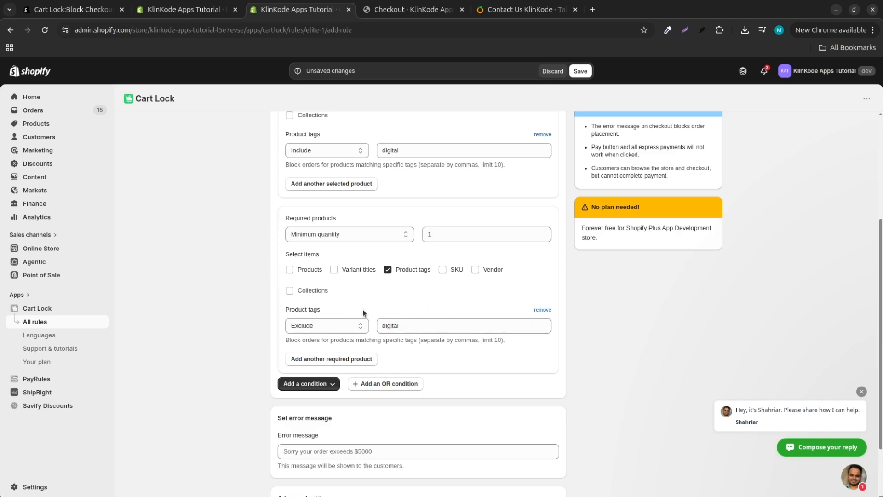
scroll(363, 307, "up", 3)
scroll(364, 309, "down", 3)
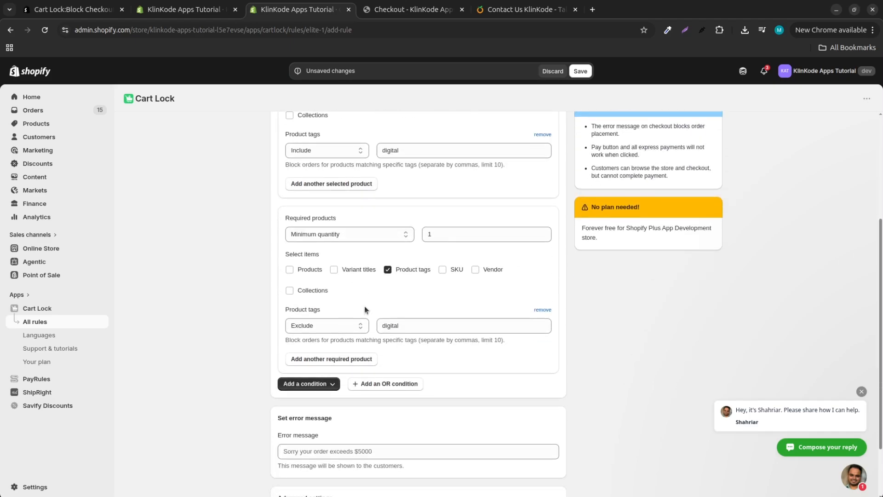
left_click(323, 385)
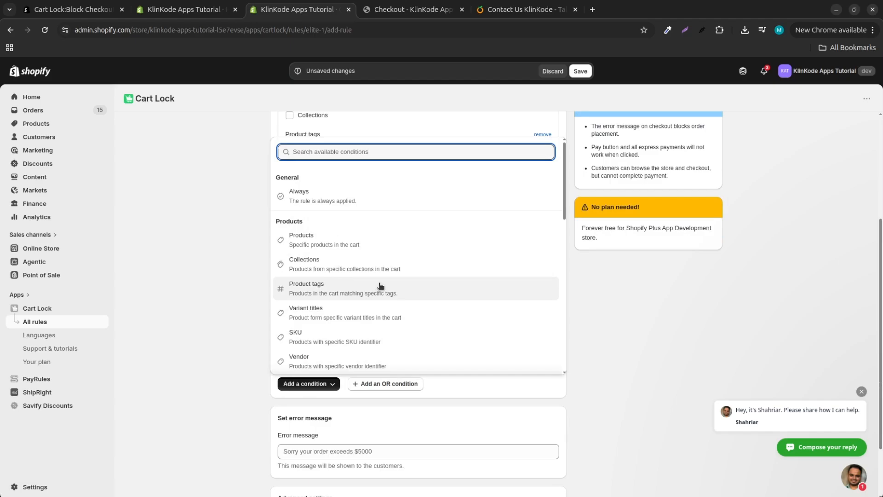
scroll(379, 282, "down", 5)
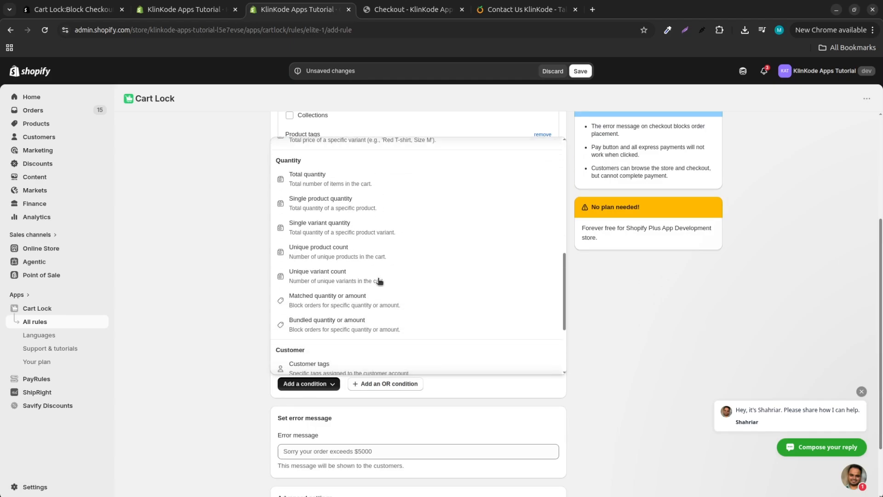
scroll(379, 281, "up", 6)
left_click(255, 222)
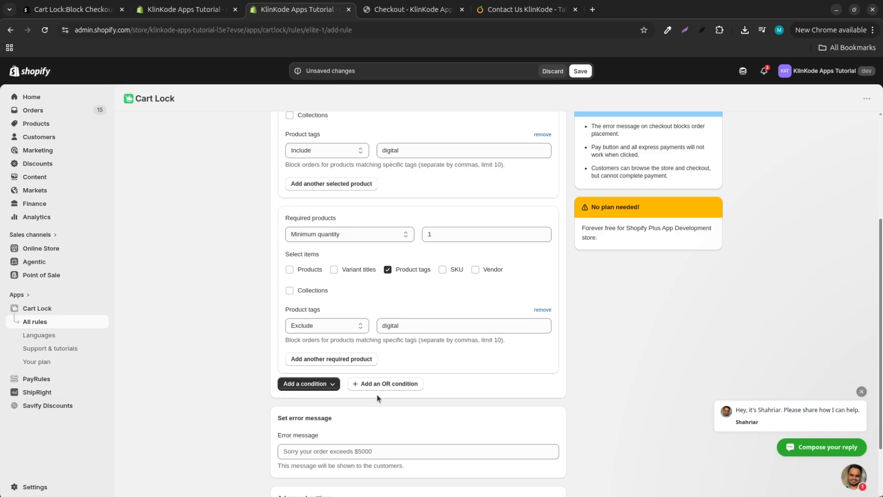
- Set the error message to "Sorry! For each “Gift Card”, minimum 1 non “Gift Card” product must be included in the cart." and save the rule
scroll(456, 383, "down", 2)
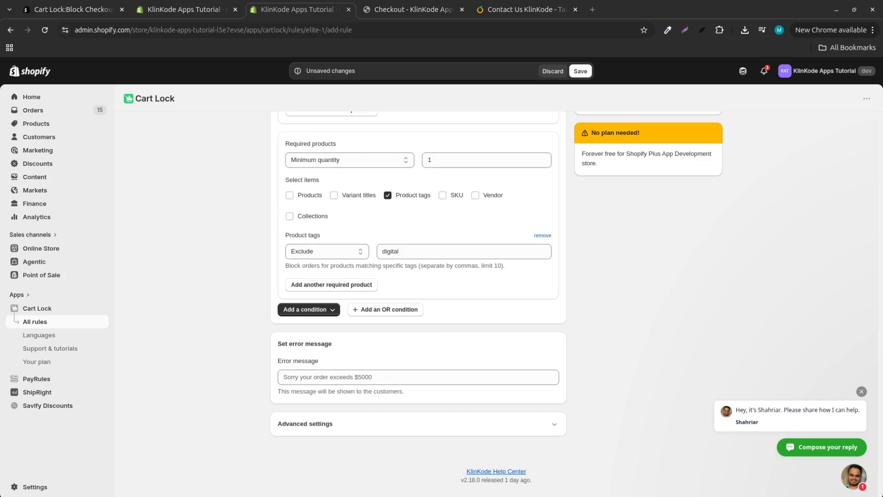
type("Sorry! For each \"Gift Card\", minimum 1 non \"Gift Card\" product must be included in the cart.")
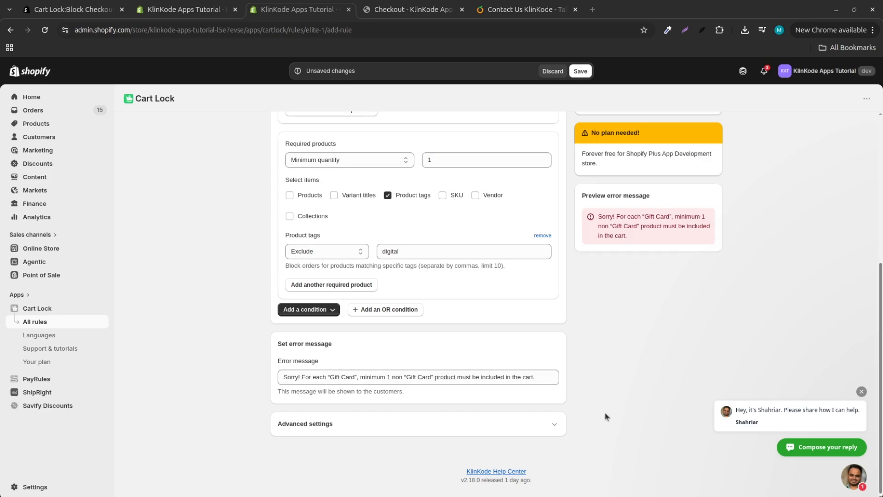
left_click(580, 71)
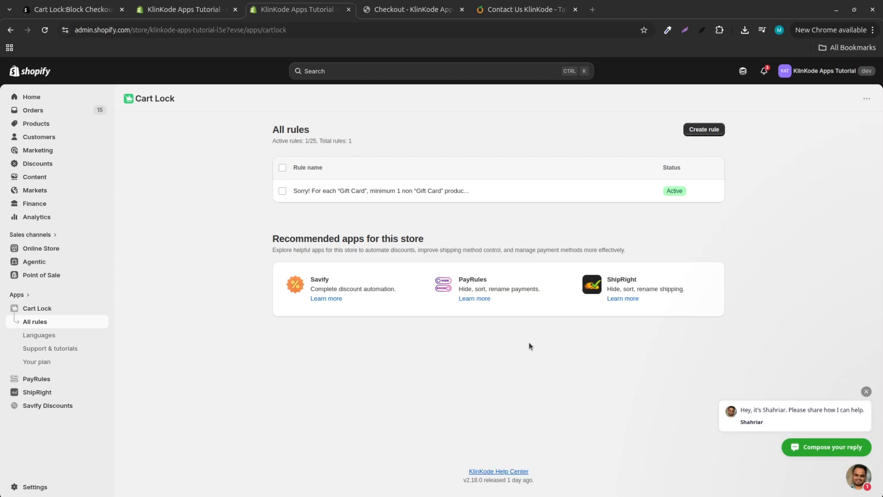
- Switch to the store checkout and try to complete the order with only the Gift Card in the cart
left_click(391, 9)
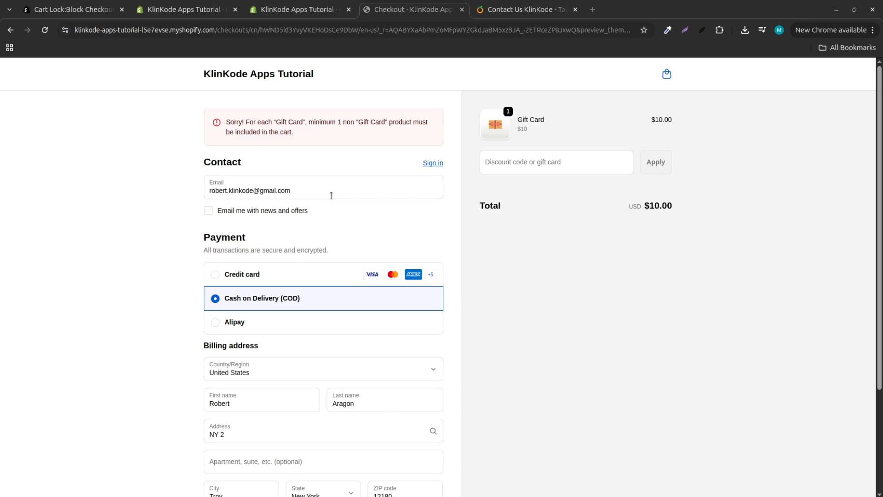
scroll(331, 196, "down", 5)
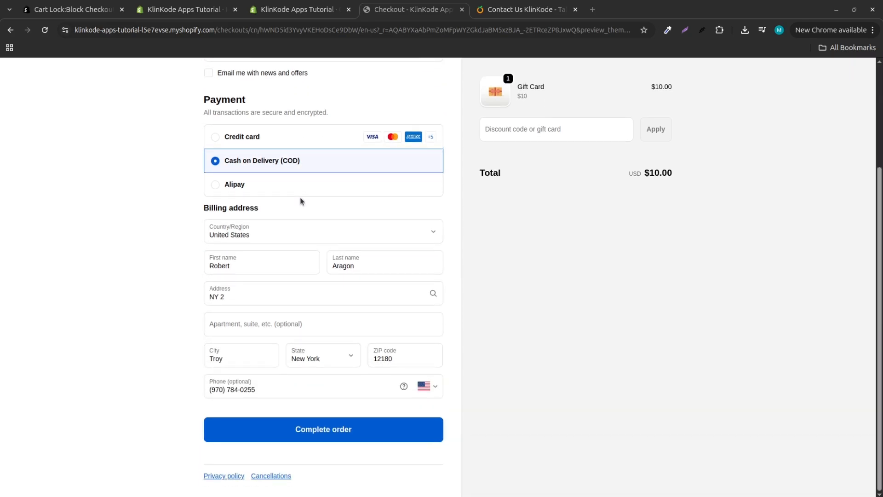
left_click(350, 438)
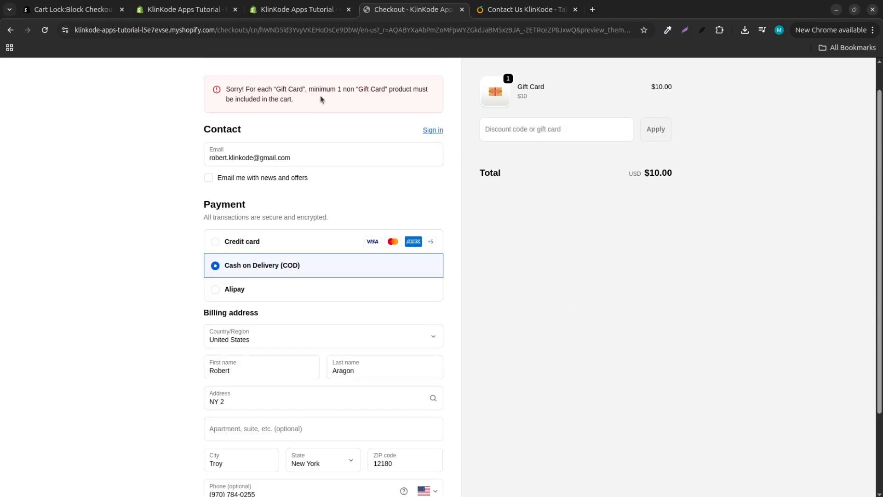
scroll(625, 95, "up", 2)
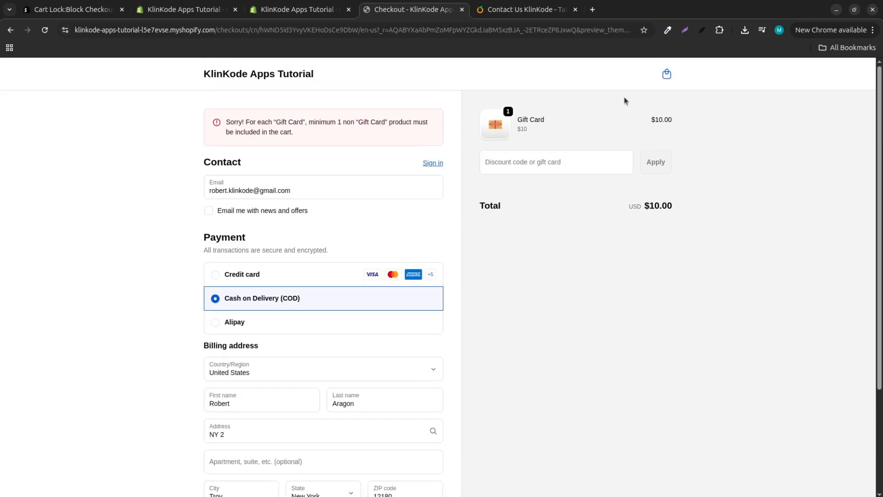
- Search the store for "bla", add Black Bear to the cart alongside the Gift Card, and complete the order
left_click(667, 75)
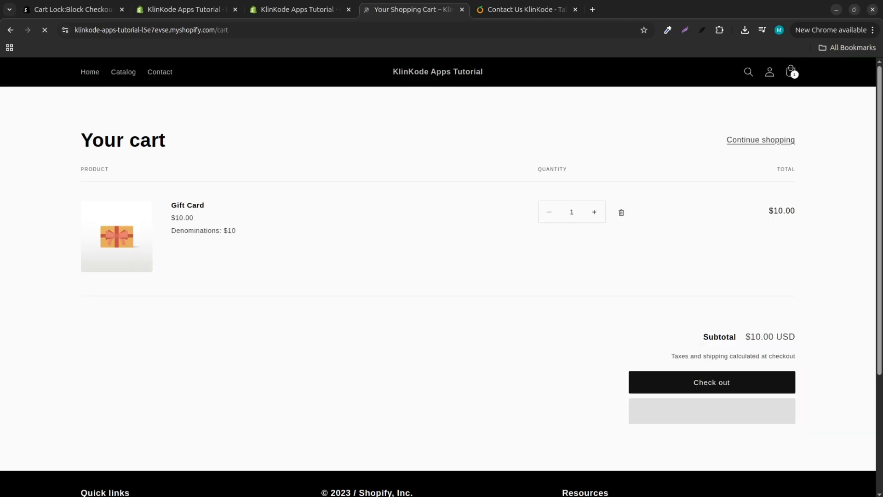
left_click(749, 73)
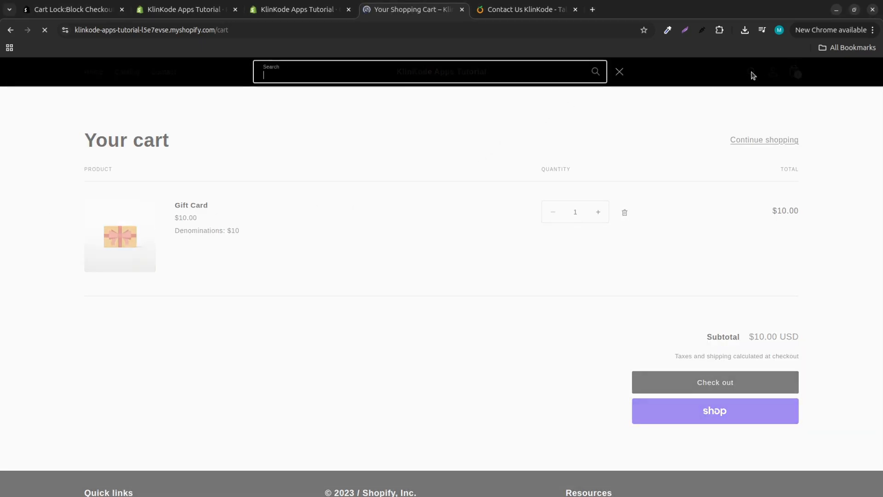
type("bla")
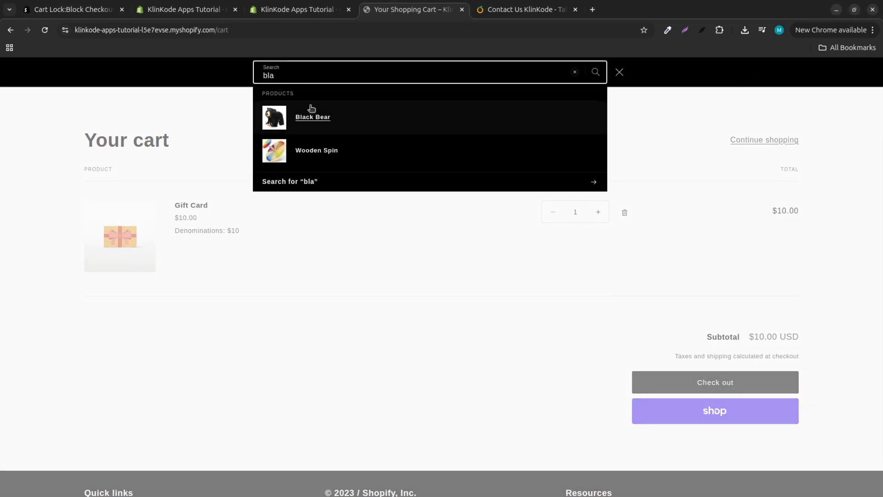
left_click(310, 116)
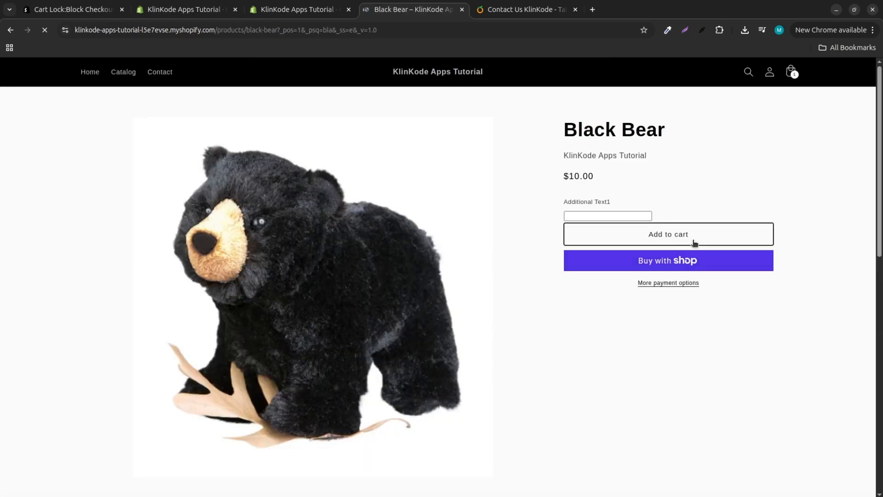
left_click(692, 241)
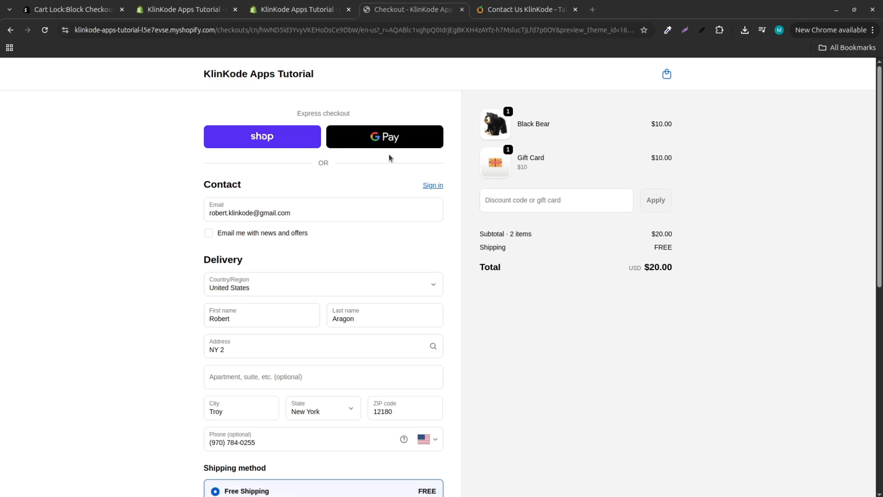
scroll(389, 158, "down", 8)
left_click(296, 429)
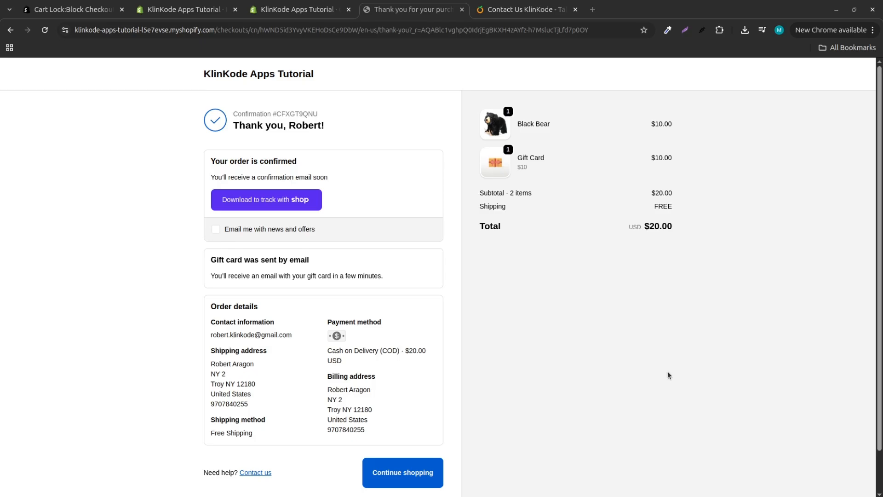
- Return to Cart Lock to open the support chat, and view the KlinKode Contact Us page
left_click(294, 10)
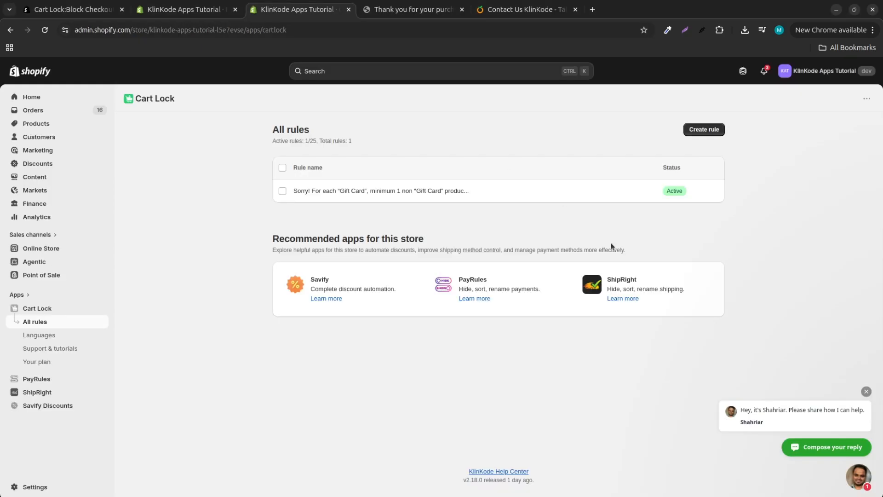
left_click(866, 480)
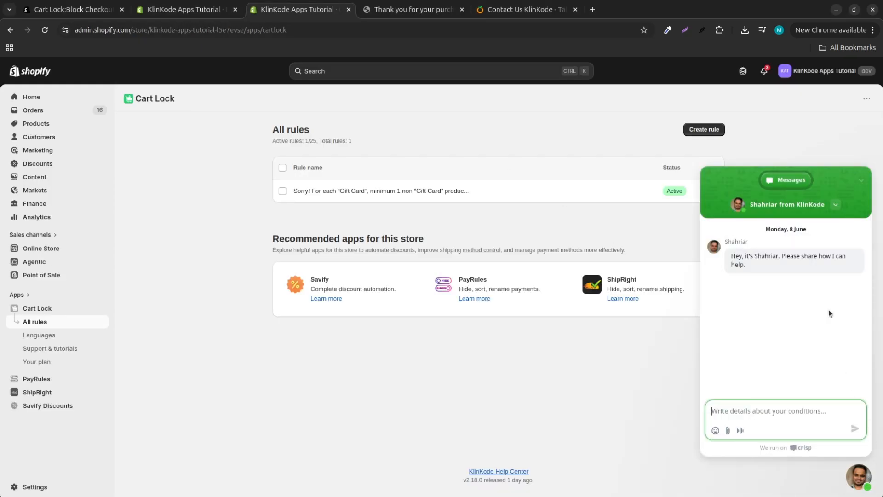
left_click(531, 13)
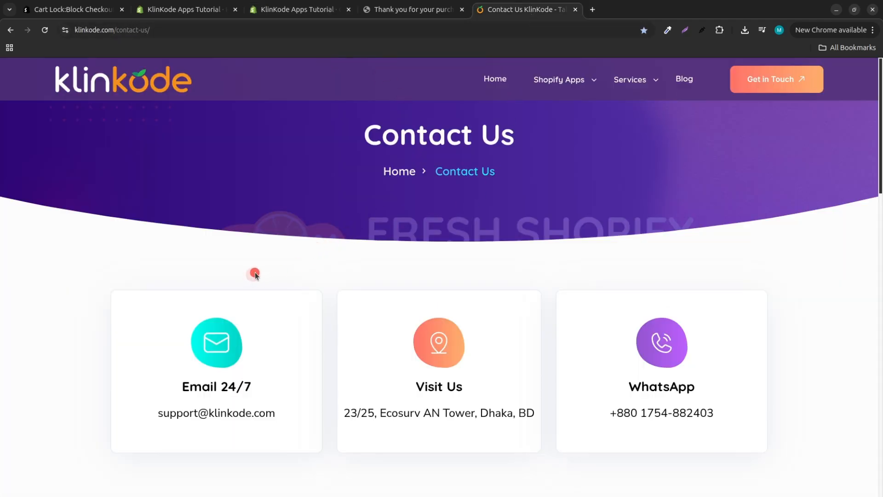